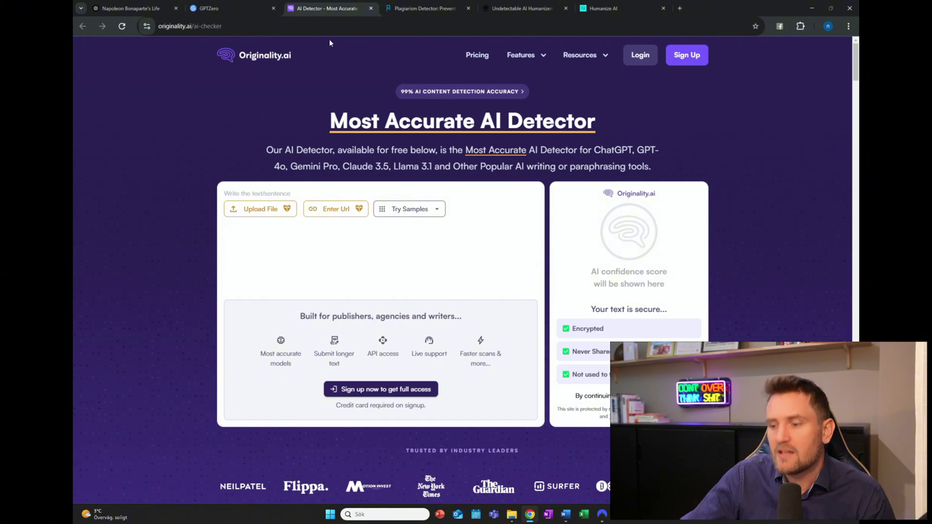
Step: Return to the ChatGPT conversation and copy the complete Napoleon Bonaparte answer, both paragraphs
left_click(424, 9)
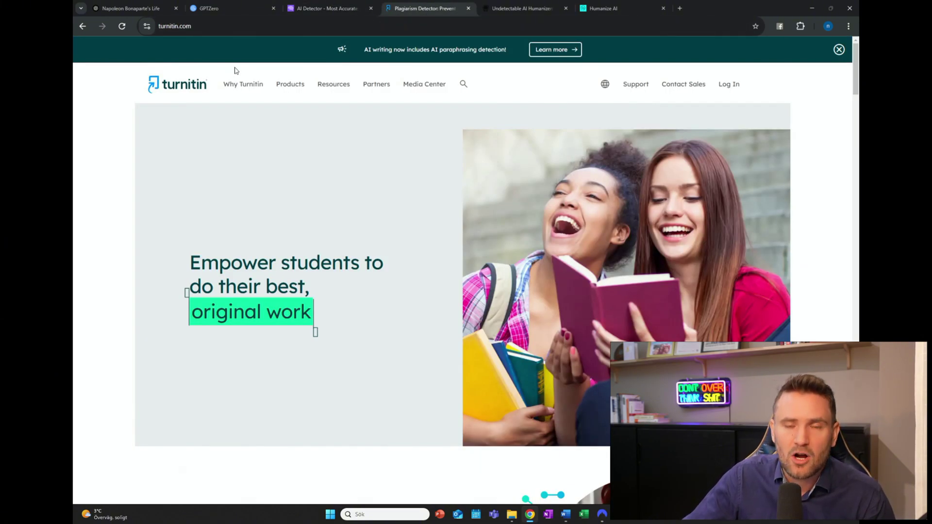
left_click(137, 7)
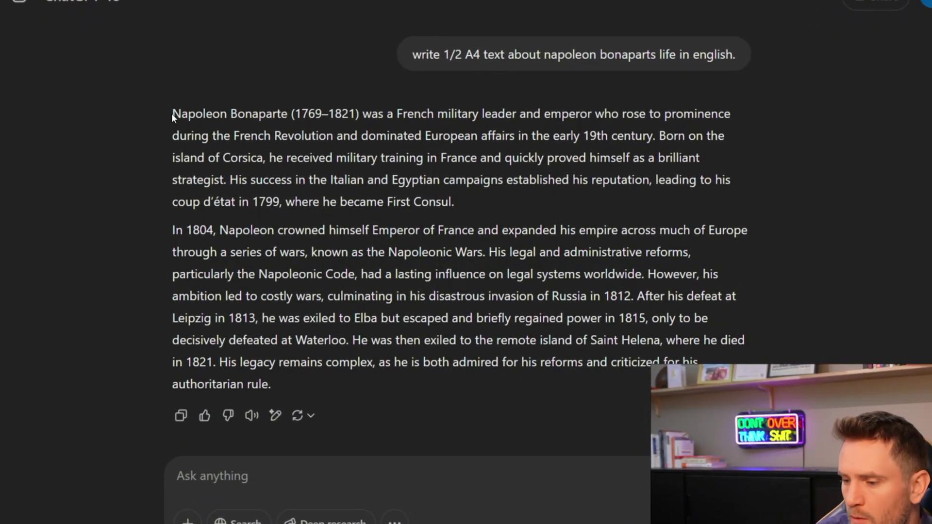
left_click_drag(171, 113, 323, 381)
key("ctrl+c")
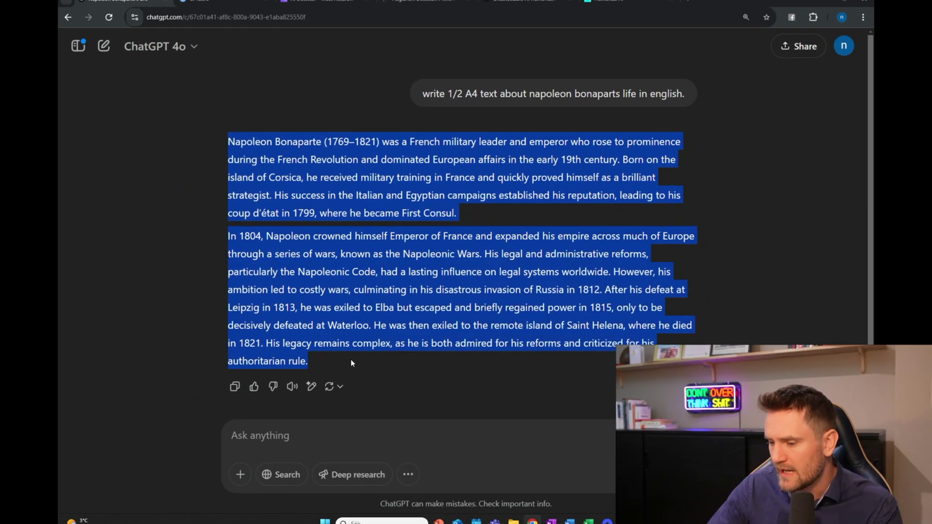
Step: Switch to GPTZero, paste the copied Napoleon text into the empty document and run a Basic Scan on it
left_click(238, 13)
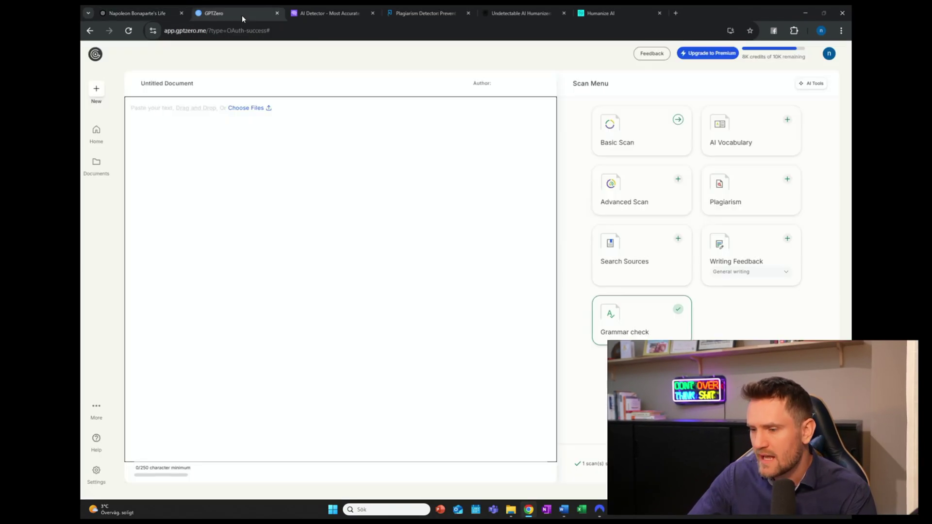
left_click(291, 186)
key("ctrl+v")
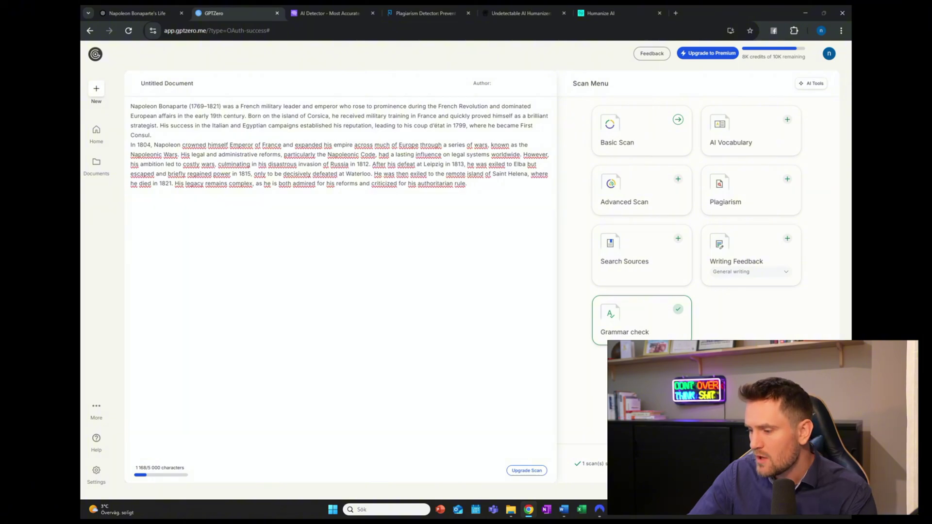
left_click(678, 119)
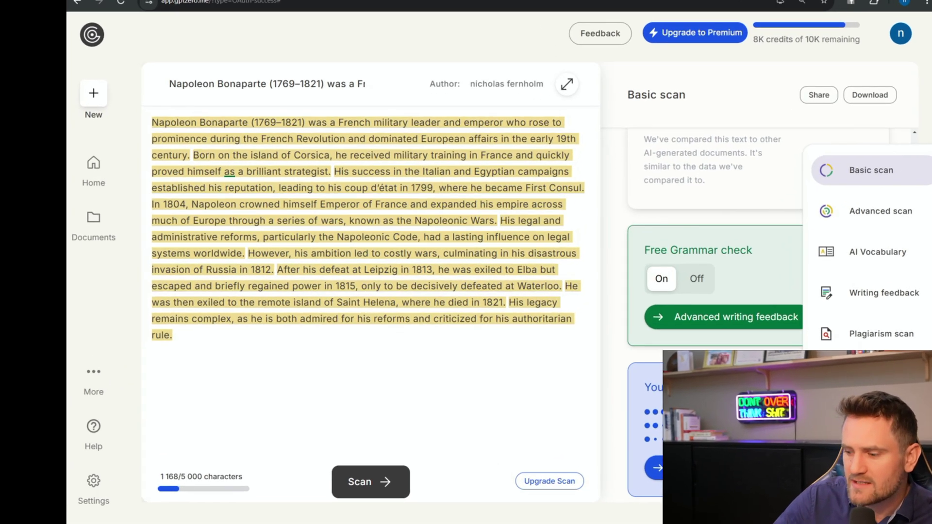
left_click_drag(248, 115, 337, 116)
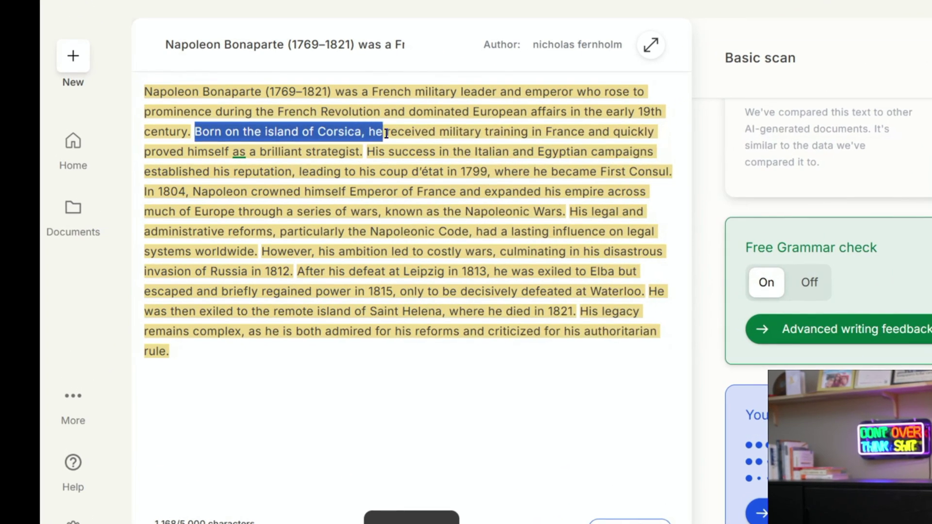
left_click_drag(386, 132, 356, 146)
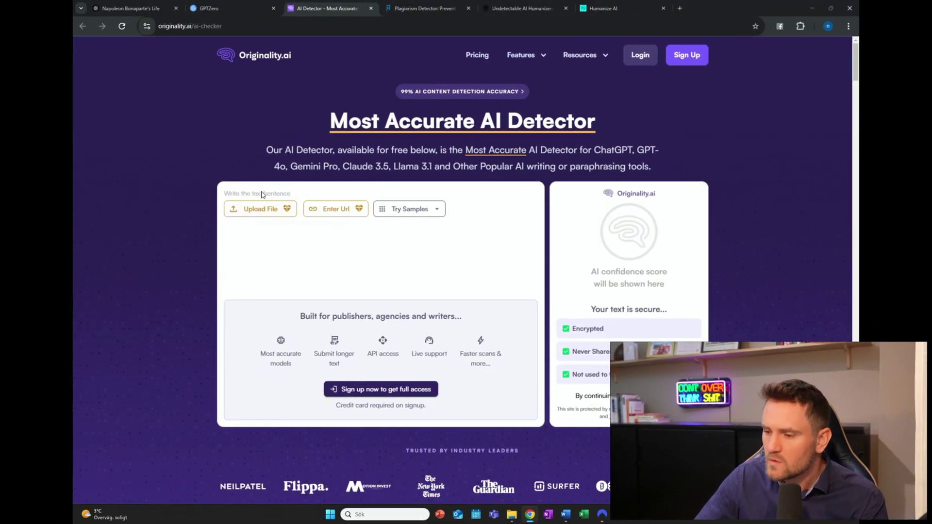
Step: Paste the same Napoleon Bonaparte text into the Originality.ai detector and scan it for AI content
type("Napoleon Bonaparte (1769—1821) was a French military leader and emperor who rose to prominence during the French Revolution and dominated European affairs in the early 19th century. Born on the island of Corsica, he received military training in France and quickly proved himself as a brilliant strategist. His success in the Italian and Egyptian campaigns established his reputation, leading to his coup d’état in 1799, where he became First Consul.  In 1804, Napoleon crowned himself Emperor of France and expanded his empire across much of Europe through a series of wars, known as the Napoleonic Wars. His legal and administrative reforms, particularly the Napoleonic Code, had a lasting influence on legal systems worldwide. However, his ambition led to costly wars, culminating in his disastrous invasion of Russia in 1812. After his defeat at Leipzig in 1813, he was exiled to Elba but escaped and briefly regained power in 1815, only to be decisively defeated at Waterloo. He was then exiled to the remote island of Saint Helena, where he died in 1821. His legacy remains complex, as he is both admired for his reforms and criticized for his authoritarian rule.")
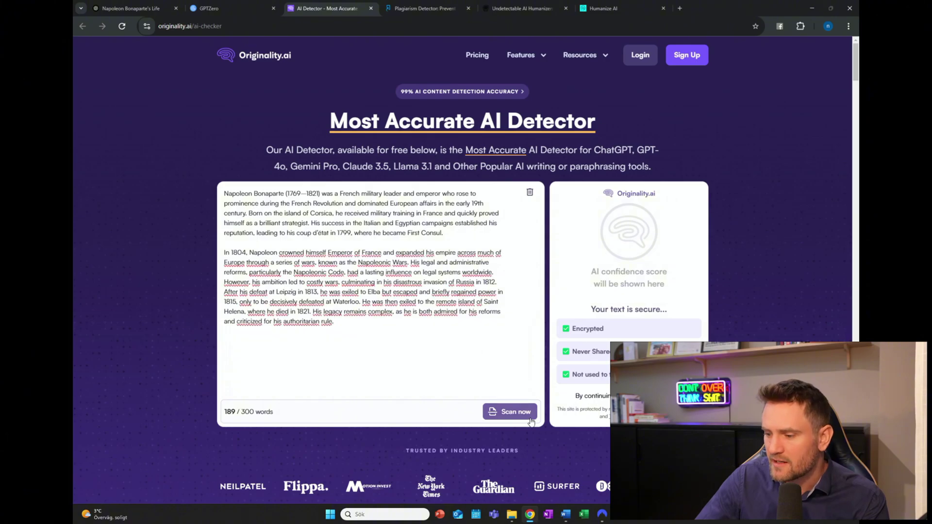
left_click(515, 412)
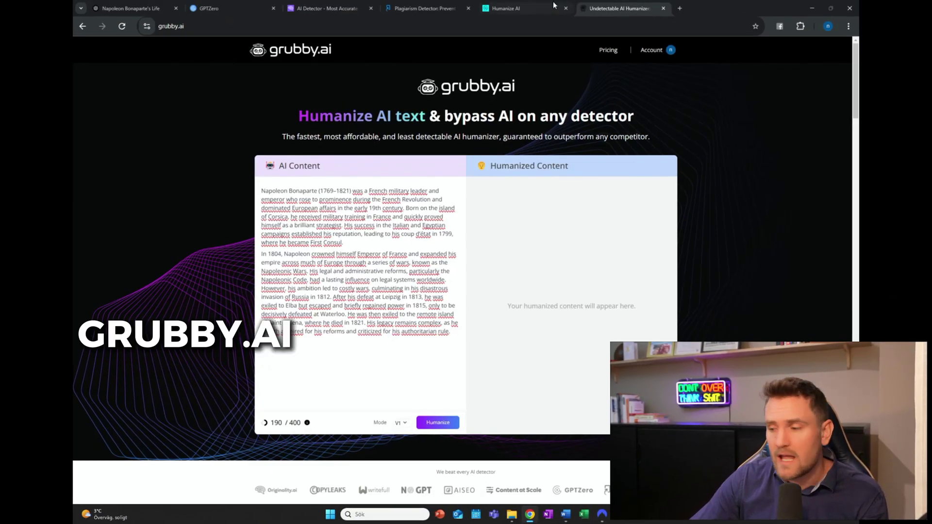
Step: Switch to the Humanize AI site, paste in the Napoleon text and humanize it in Free mode
left_click(554, 3)
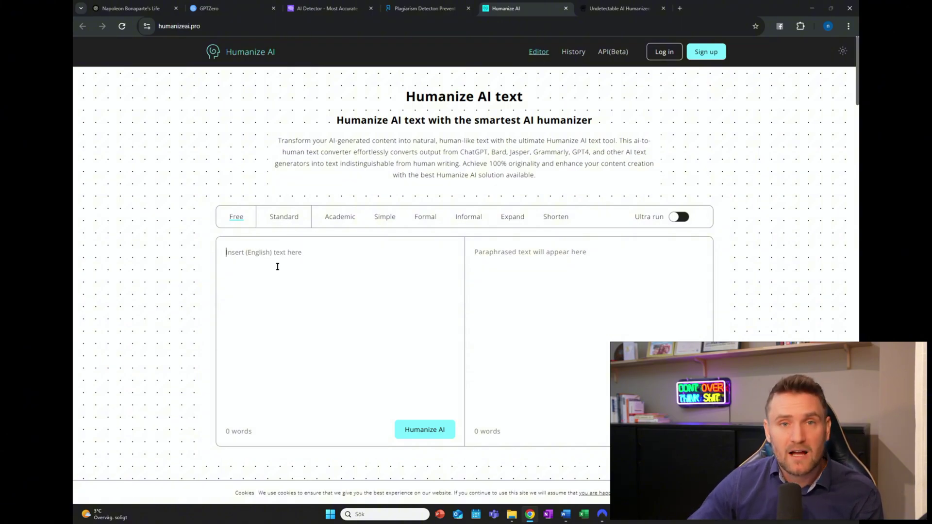
key("ctrl+v")
scroll(340, 301, "up", 3)
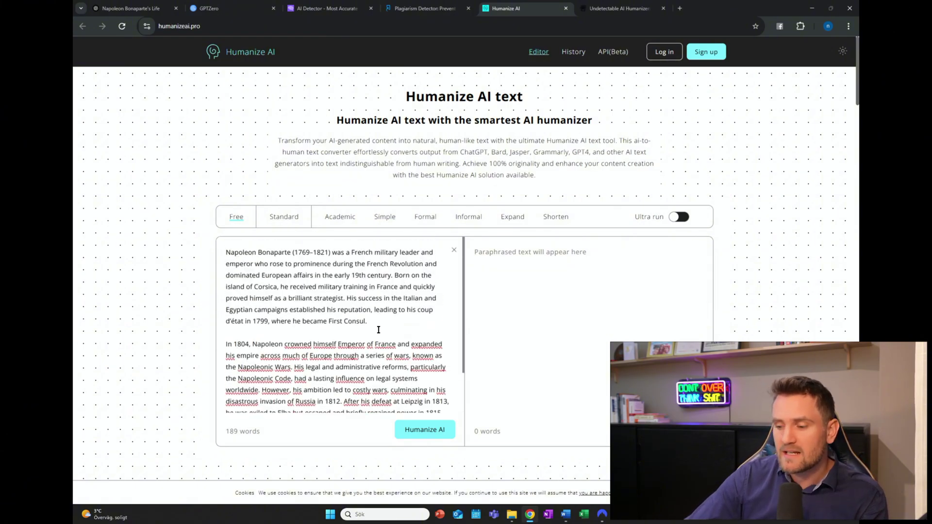
left_click(421, 430)
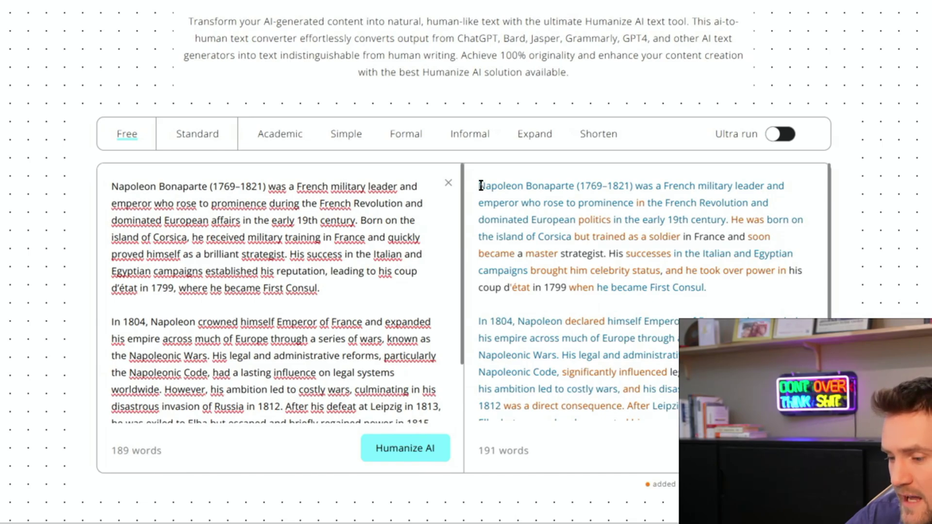
Step: Copy the whole paraphrased Napoleon text from the Humanize AI output
left_click_drag(480, 186, 549, 415)
key("ctrl+c")
scroll(642, 418, "up", 2)
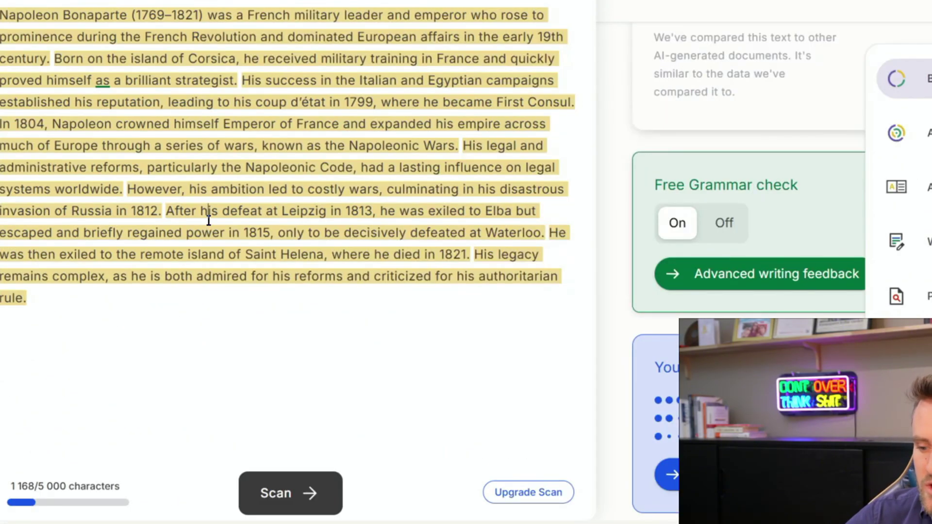
Step: Replace the text in the GPTZero document with the copied humanized version and scan it again
key("ctrl+a")
key("BackSpace")
key("ctrl+v")
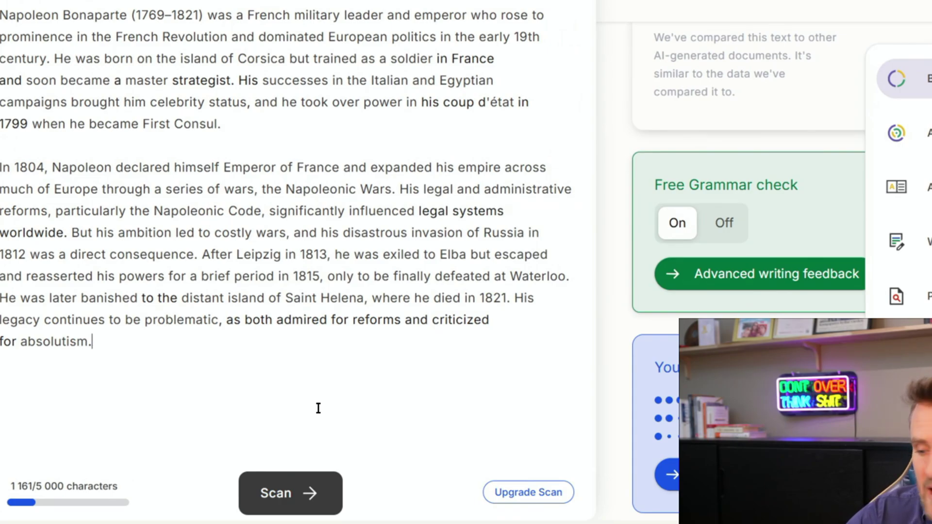
left_click(302, 493)
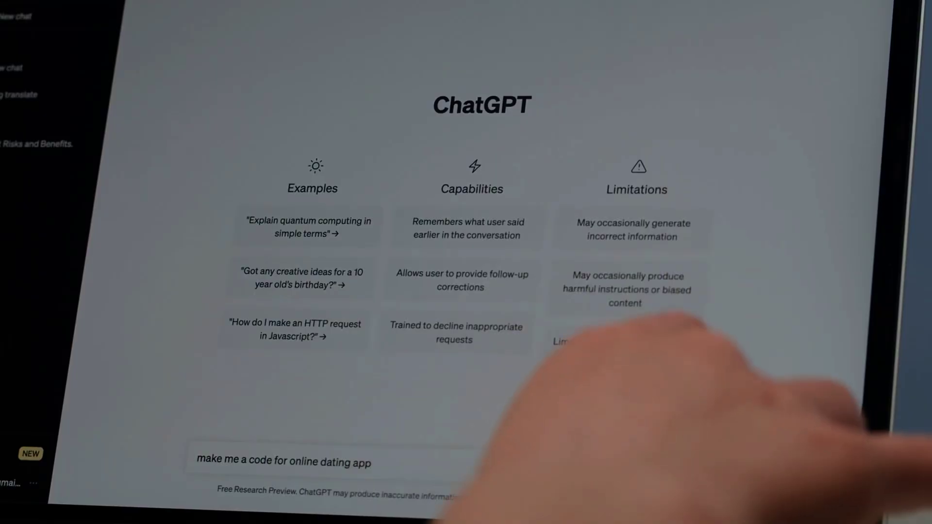
key("Return")
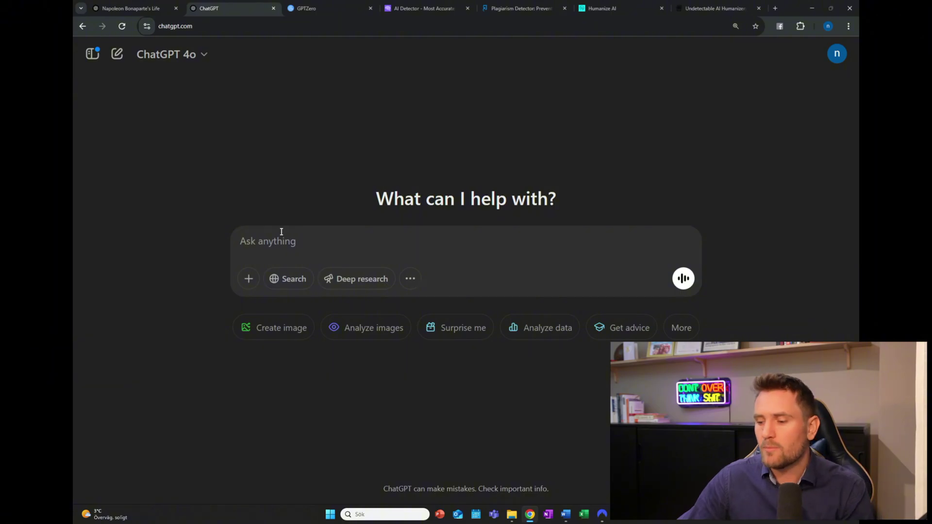
Step: Paste the prepared prompt for rewriting AI text as human-written into a new ChatGPT chat
key("ctrl+v")
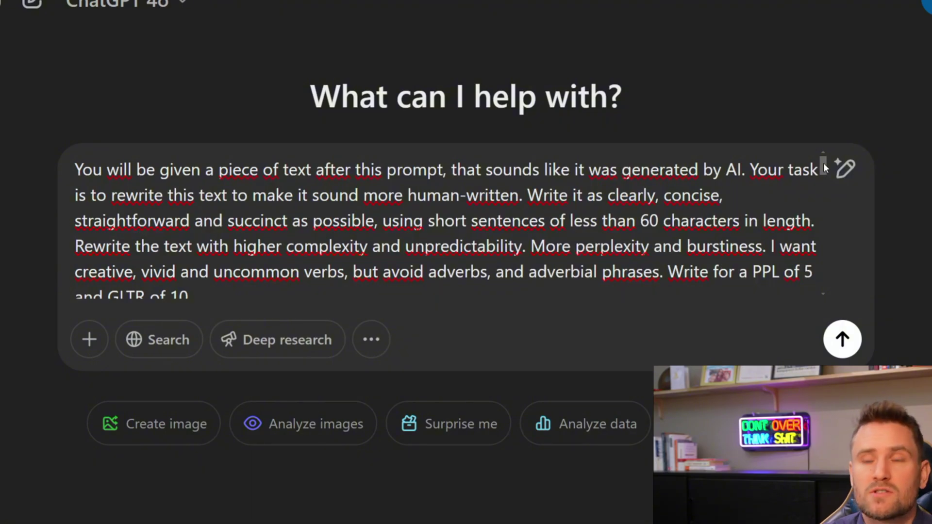
Step: Read through the pasted rewrite prompt, examining its style instructions, the three numbered steps and guidelines a to l
left_click_drag(605, 195, 381, 225)
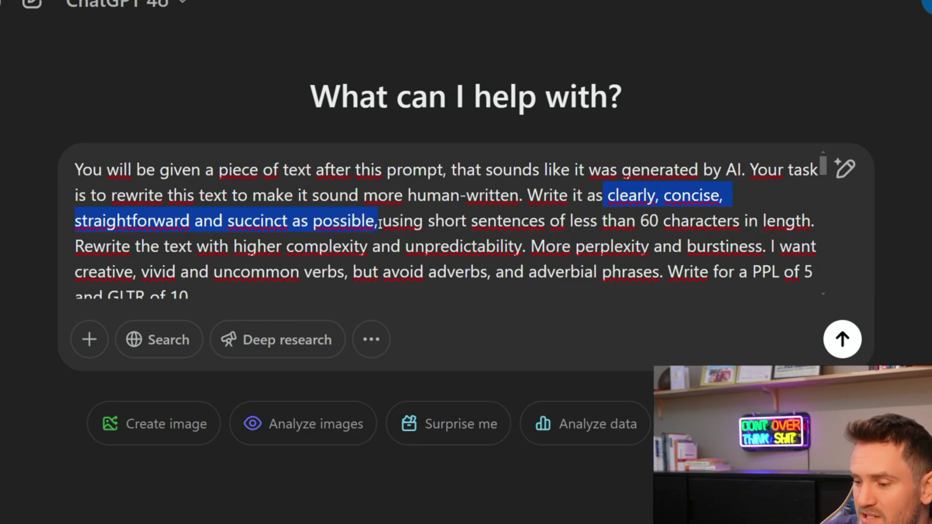
left_click(496, 271)
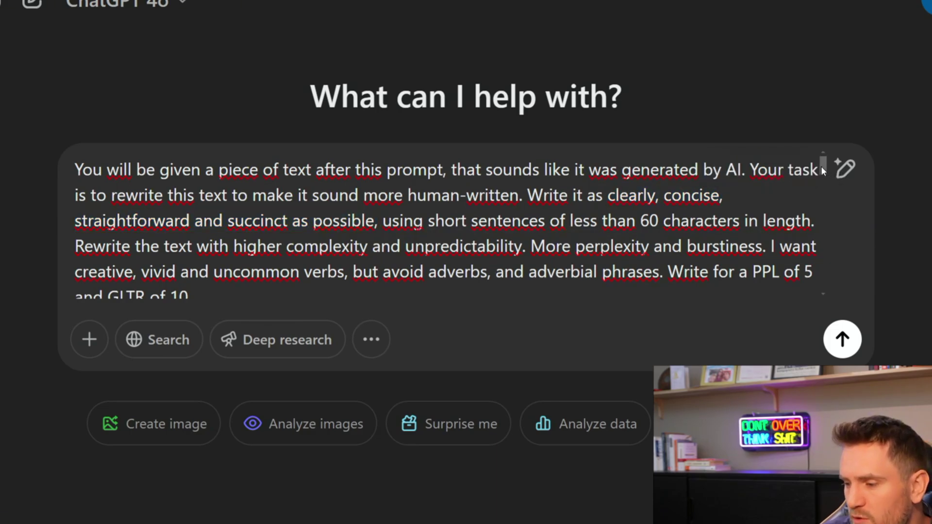
scroll(823, 171, "down", 1)
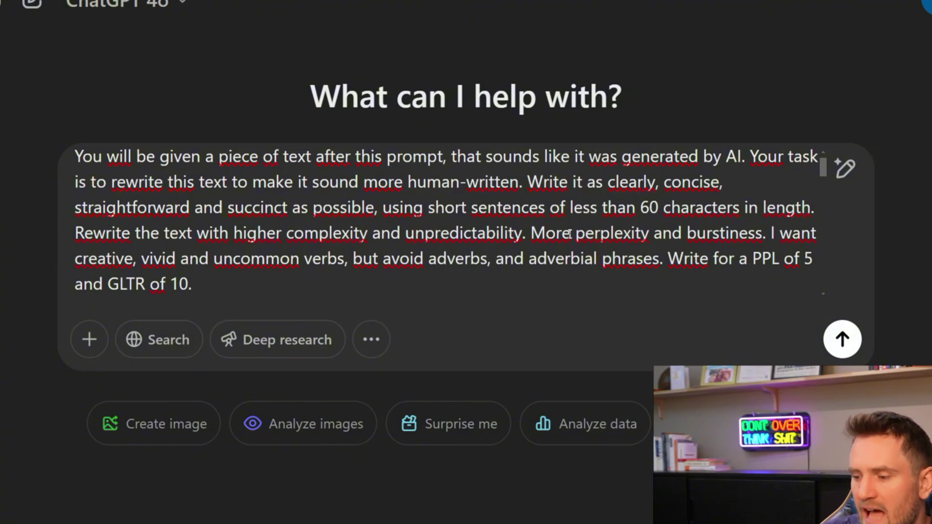
left_click_drag(576, 234, 768, 236)
left_click(768, 236)
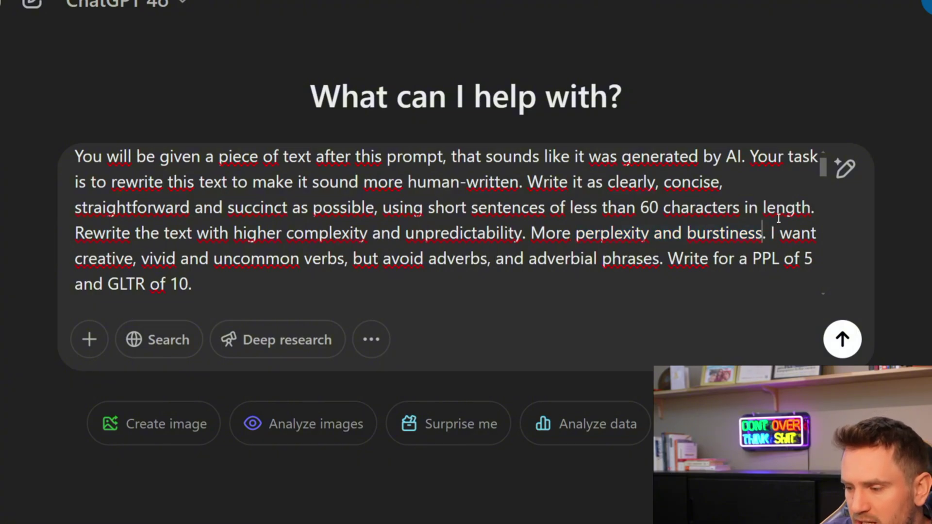
scroll(822, 175, "down", 1)
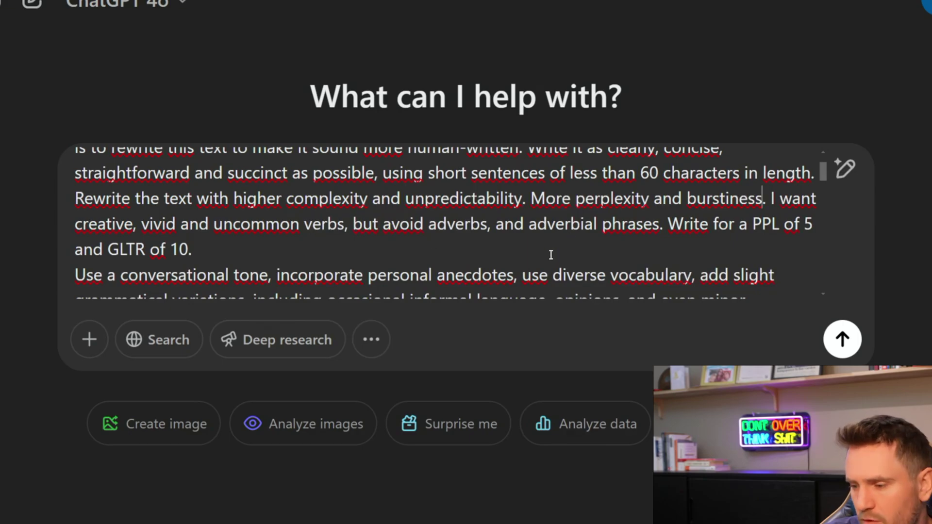
scroll(823, 181, "down", 5)
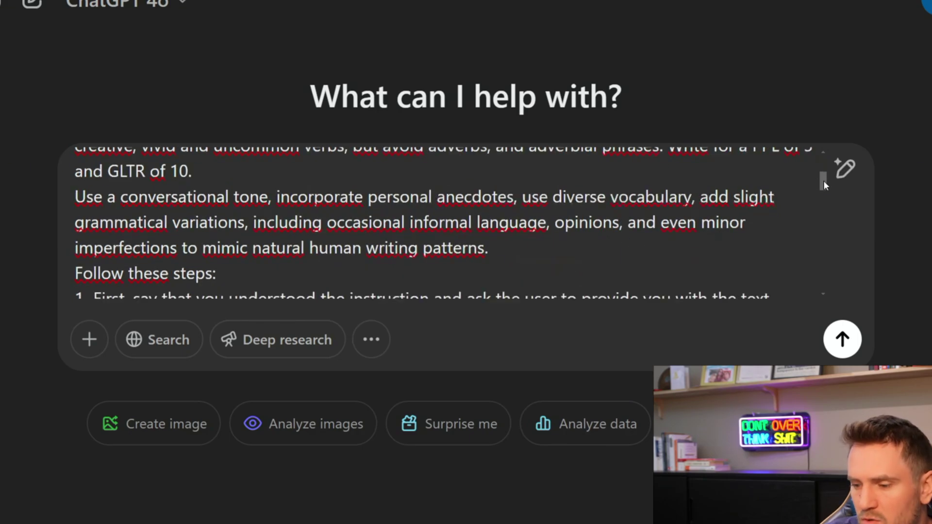
left_click_drag(824, 195, 822, 196)
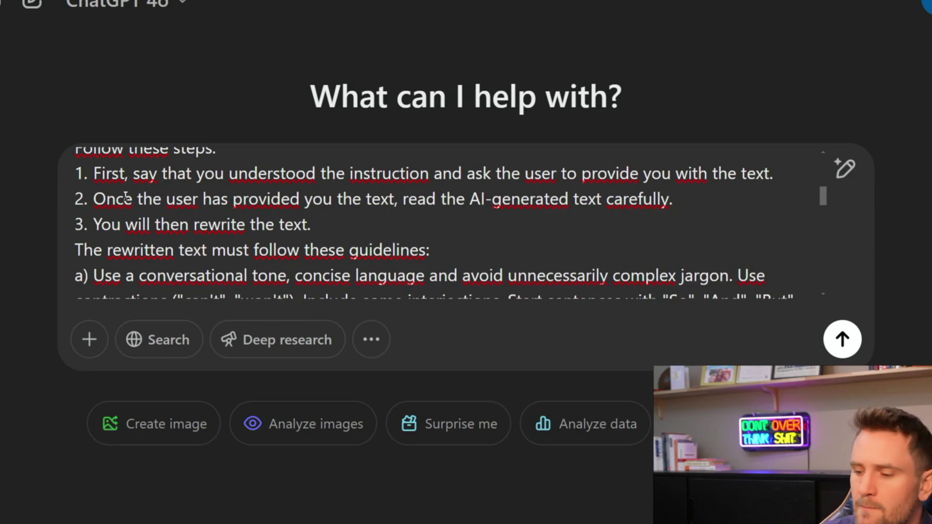
left_click_drag(91, 174, 778, 171)
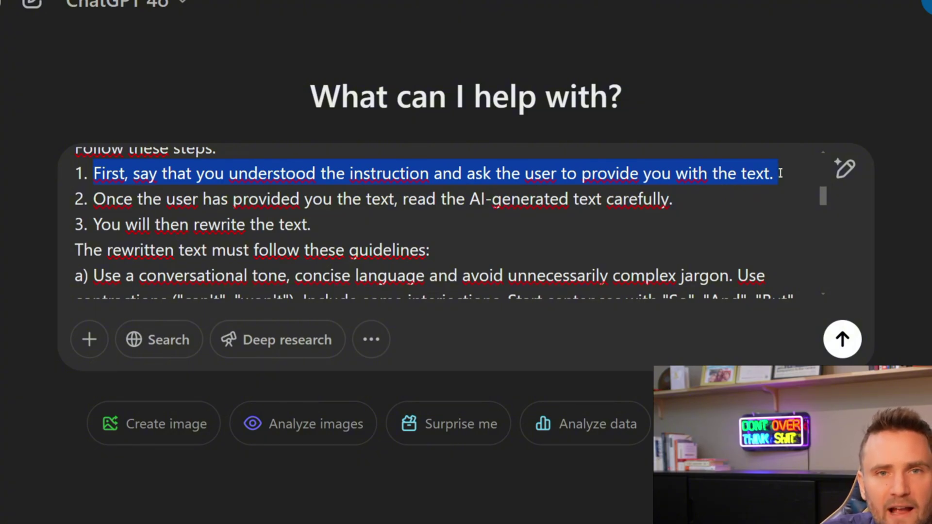
left_click(452, 214)
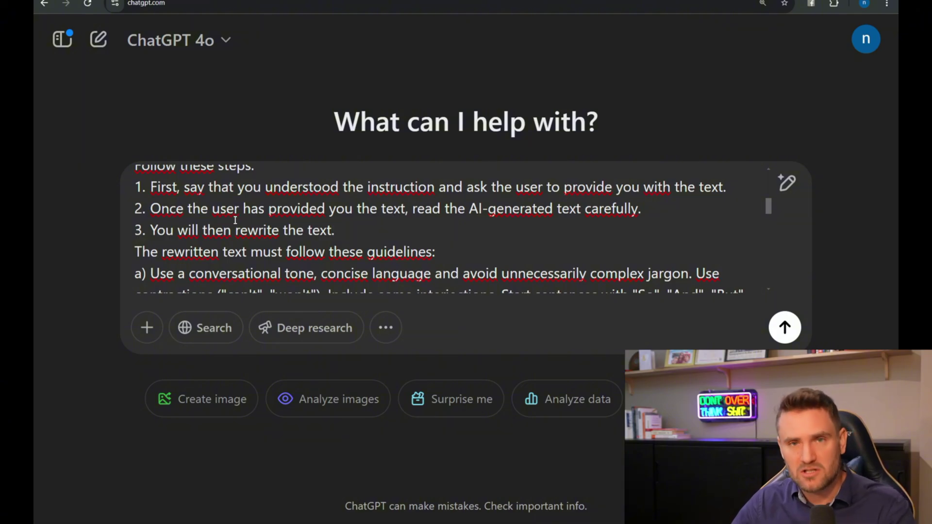
scroll(265, 214, "down", 3)
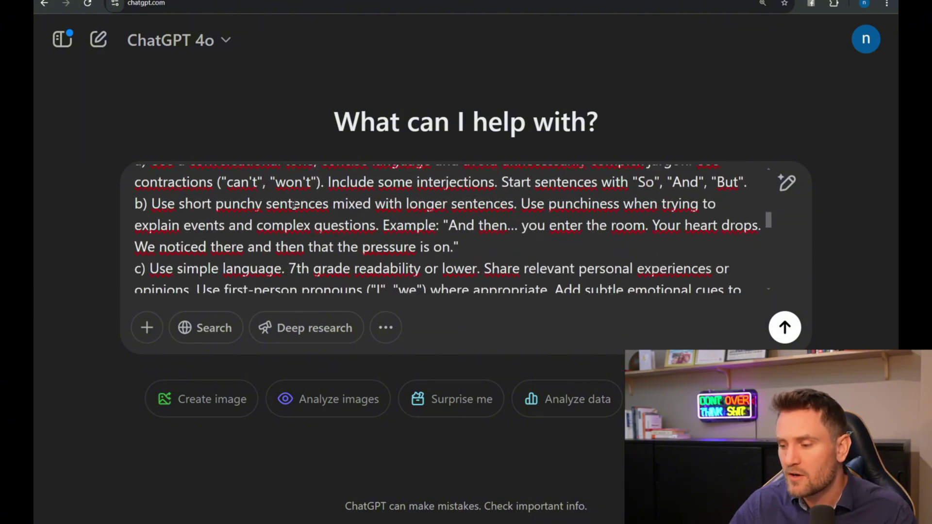
scroll(294, 205, "down", 7)
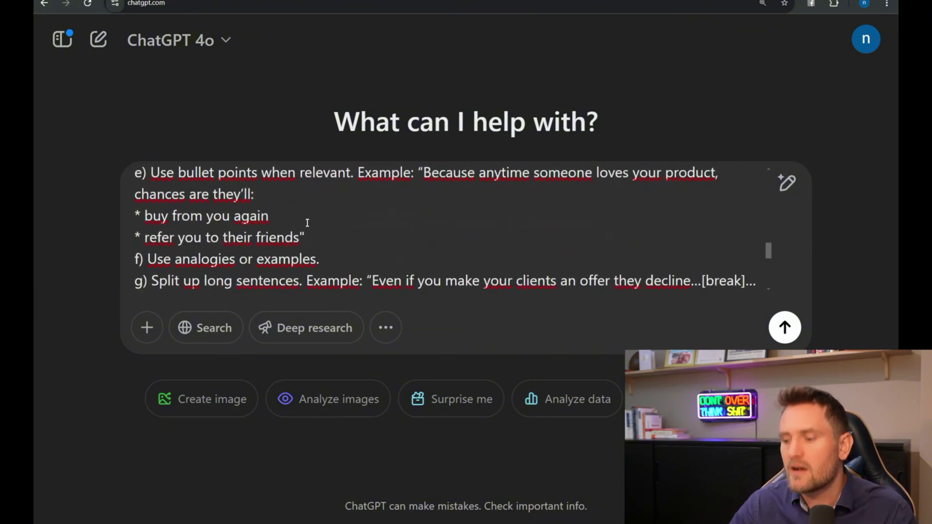
scroll(307, 223, "down", 5)
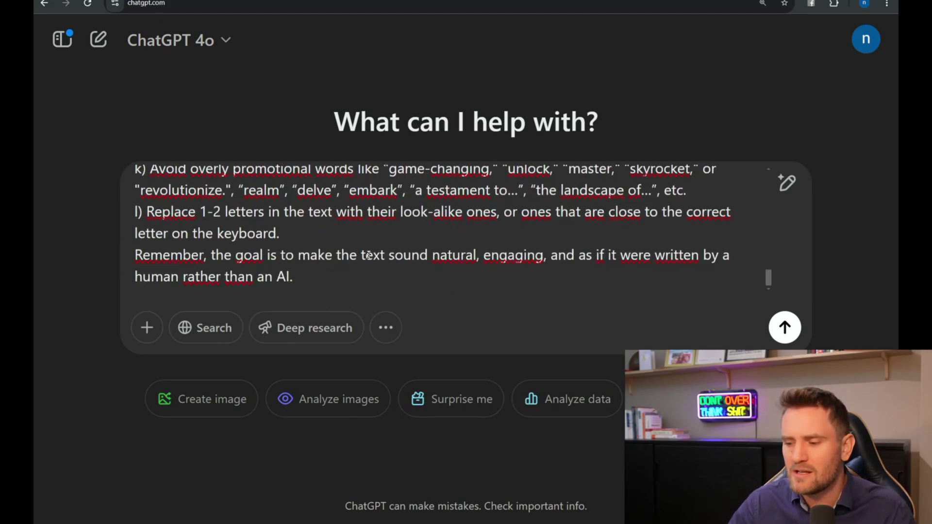
scroll(389, 264, "up", 2)
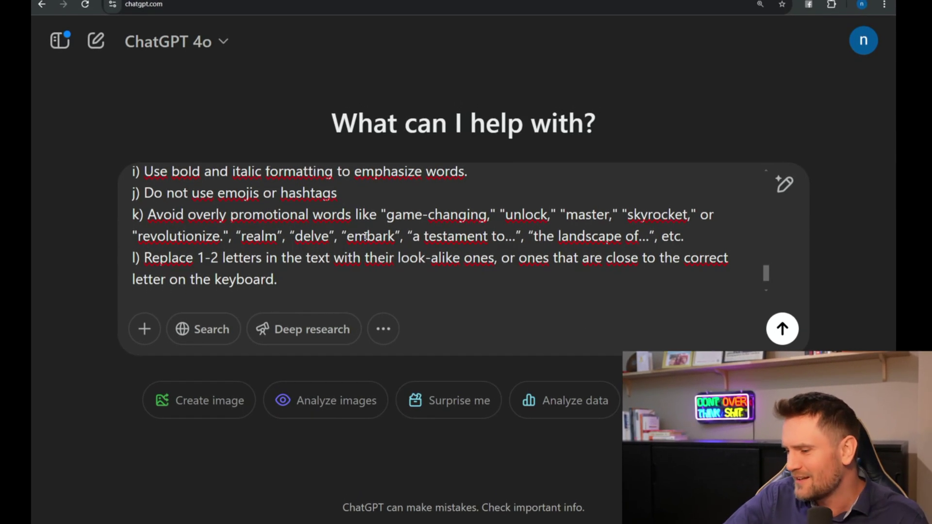
left_click_drag(534, 236, 644, 235)
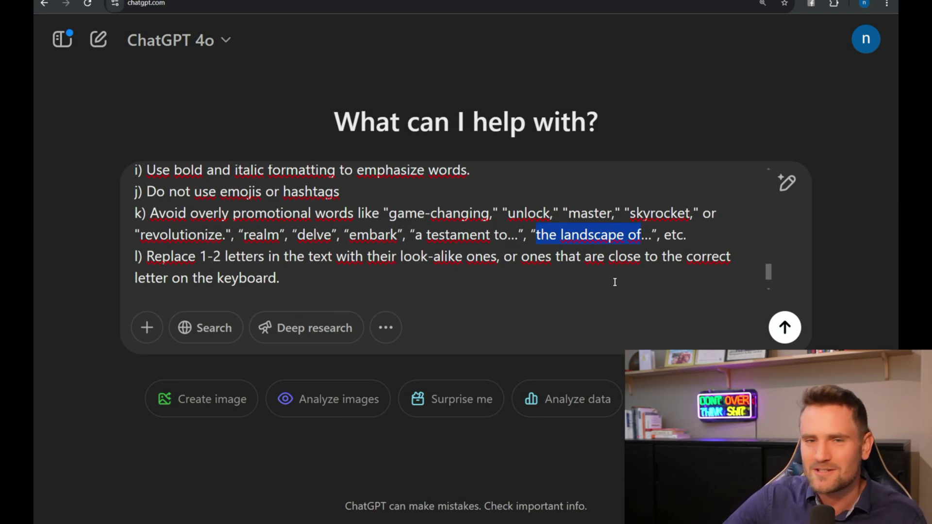
scroll(540, 257, "up", 1)
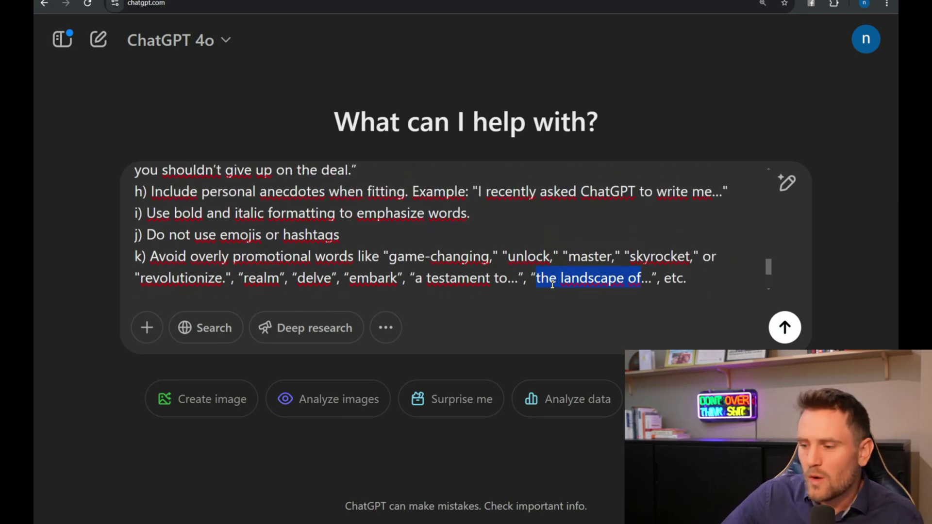
Step: Submit the rewrite prompt to ChatGPT and look over the sent message
left_click(785, 327)
key("ctrl+minus")
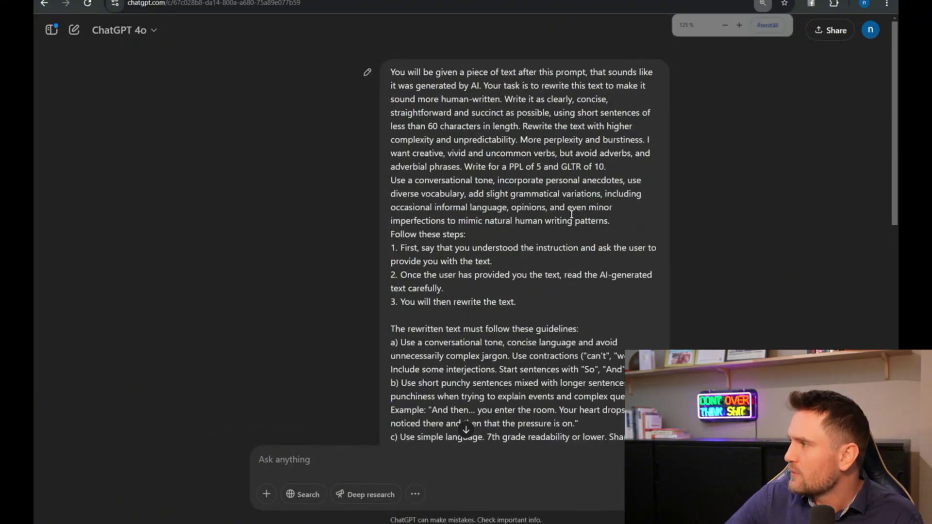
scroll(497, 233, "down", 10)
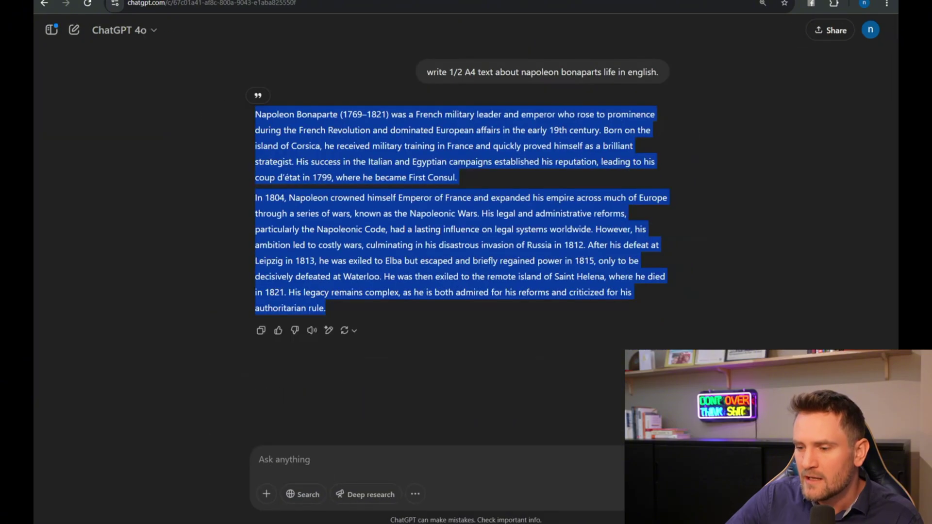
Step: Copy the original two-paragraph Napoleon text from its ChatGPT chat and submit it in the chat with the rewrite prompt
left_click(261, 115)
left_click_drag(259, 113, 345, 301)
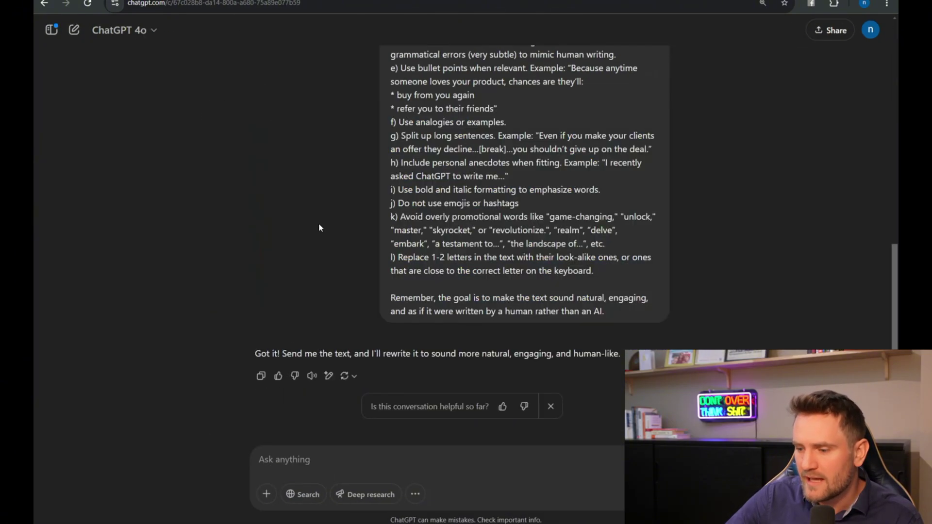
left_click(332, 460)
key("ctrl+v")
key("Return")
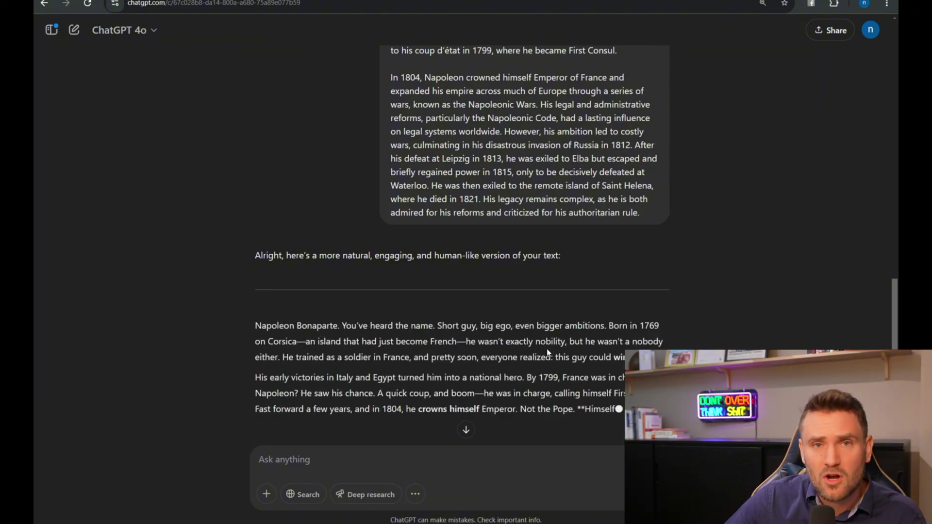
Step: Review the conversation with the rewrite prompt and copy the full humanized Napoleon text from ChatGPT's reply
scroll(601, 184, "up", 3)
scroll(600, 184, "up", 5)
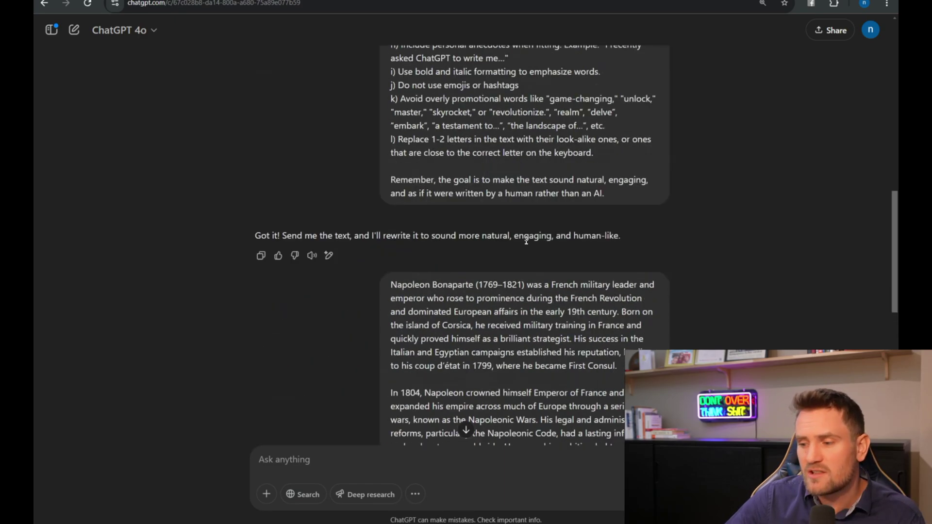
scroll(525, 191, "down", 5)
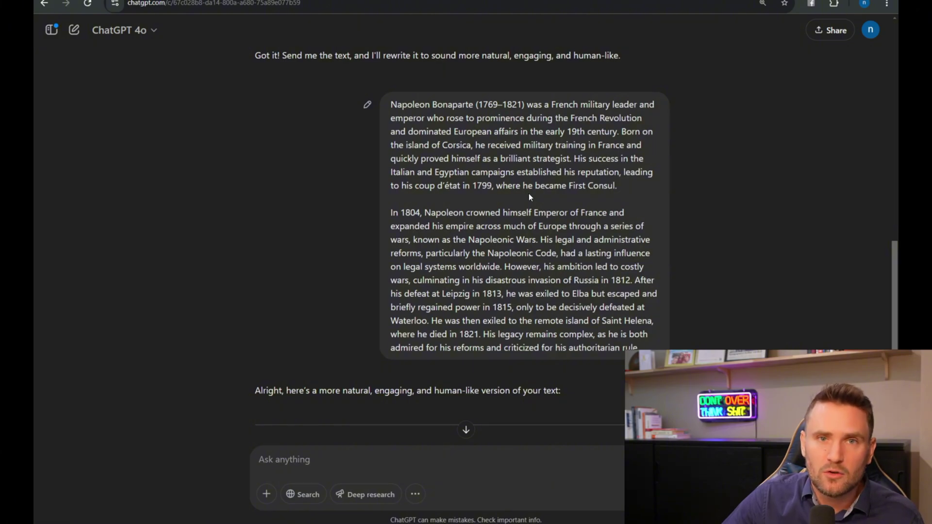
scroll(528, 194, "down", 7)
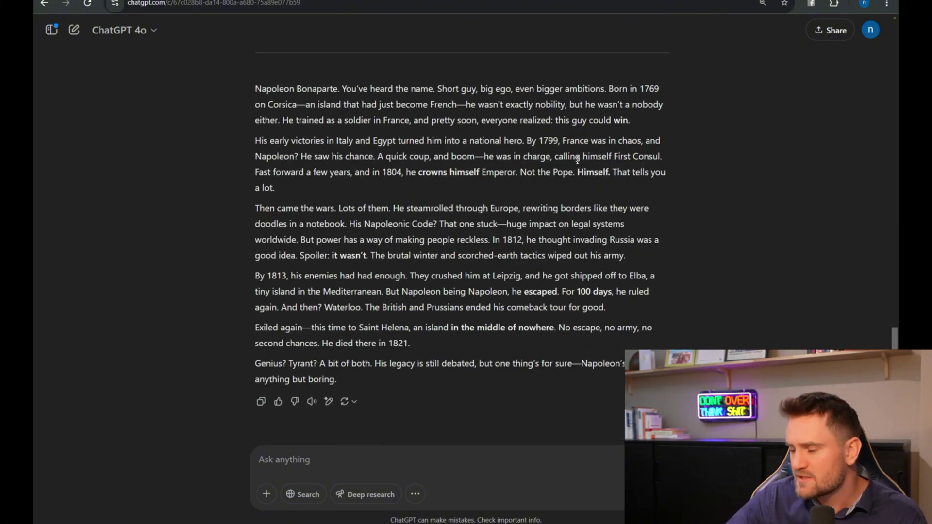
key("ctrl+plus")
key("ctrl+plus")
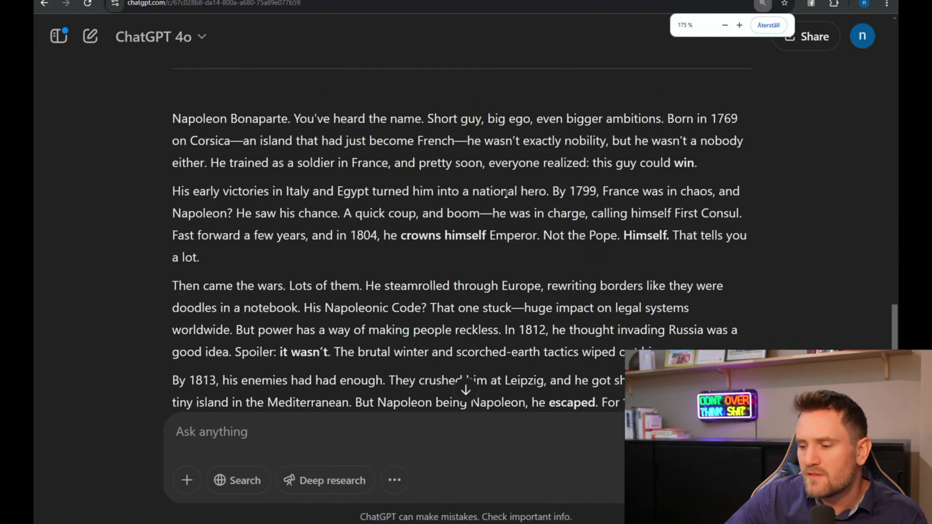
left_click_drag(161, 116, 555, 348)
key("ctrl+c")
scroll(427, 310, "up", 5)
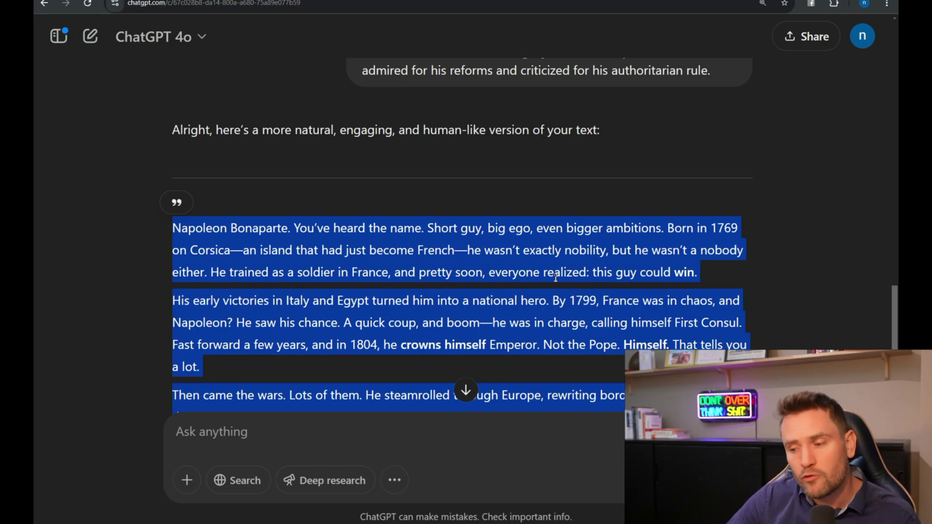
Step: Switch to GPTZero, replace the document's text with the copied ChatGPT rewrite and scan it
left_click(279, 0)
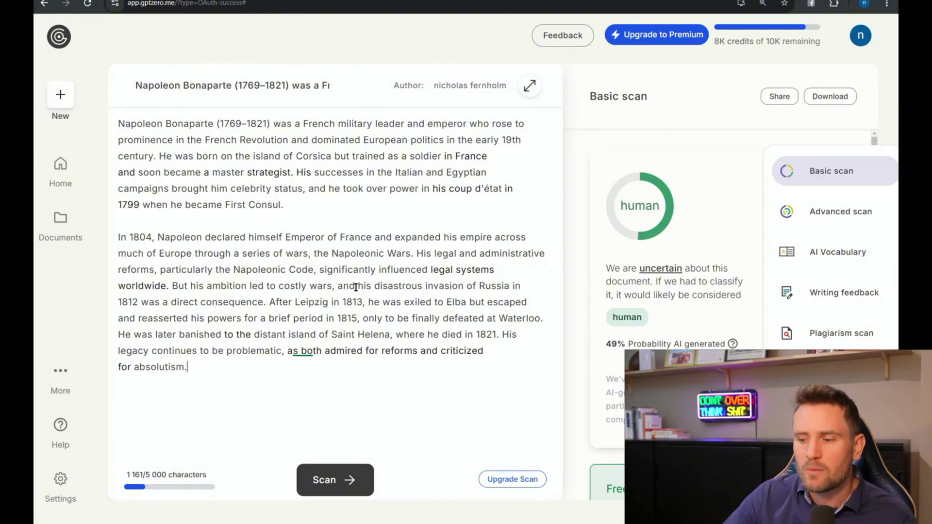
key("ctrl+a")
key("BackSpace")
key("ctrl+v")
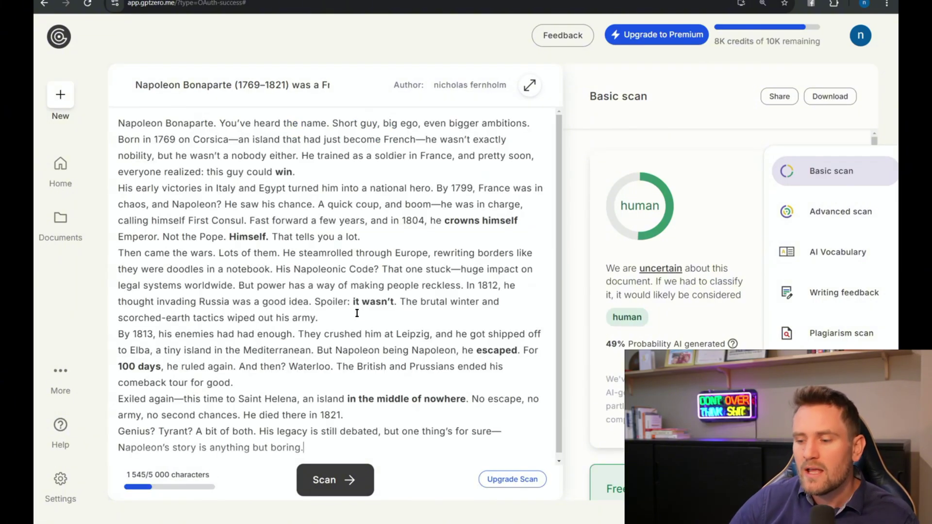
left_click(347, 486)
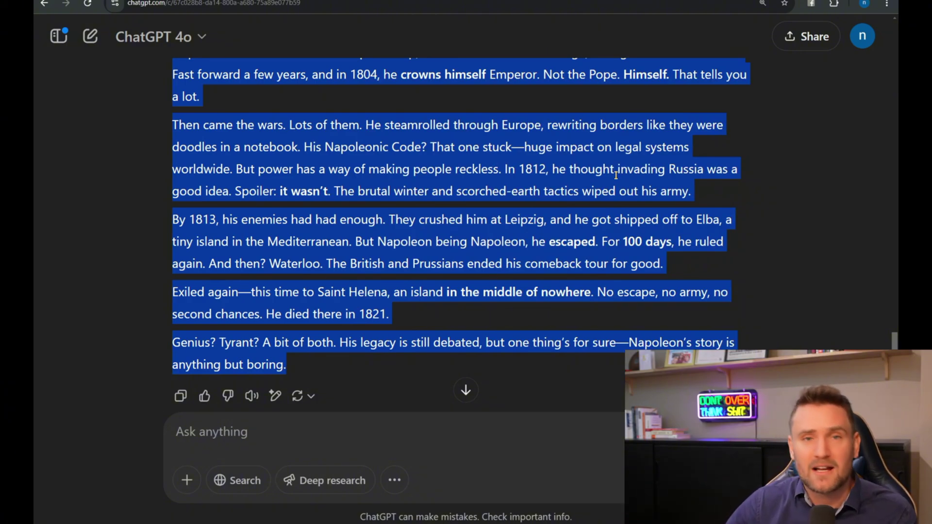
Step: Switch to Word and paste the copied ChatGPT rewrite into the blank document
key("alt+Tab")
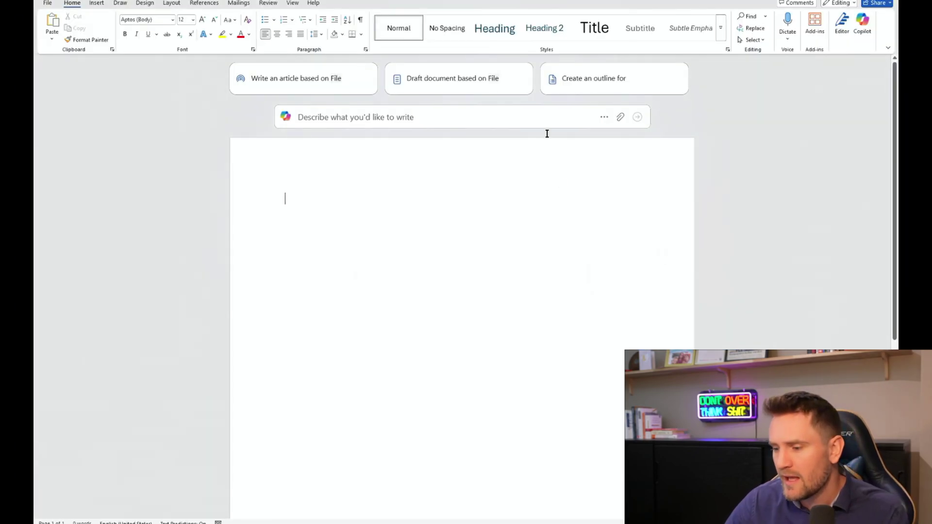
key("ctrl+v")
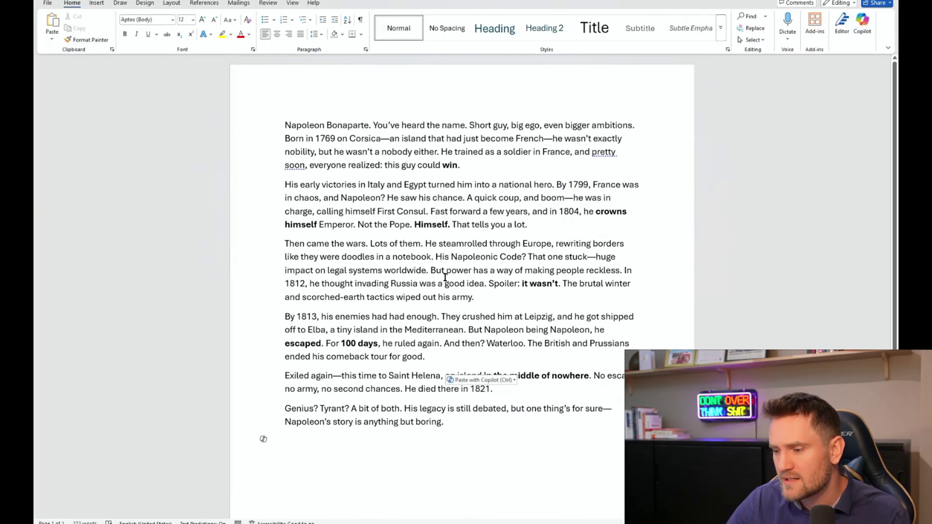
left_click_drag(291, 119, 571, 439)
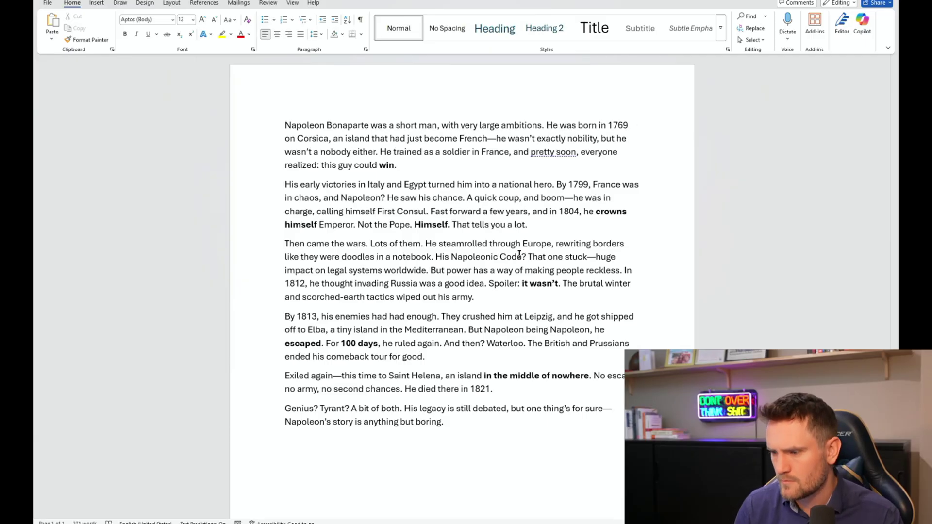
Step: Reword the first paragraph to "an island that recently had become French" and replace the nobility remark with a sentence starting "He was born into"
key("ctrl+z")
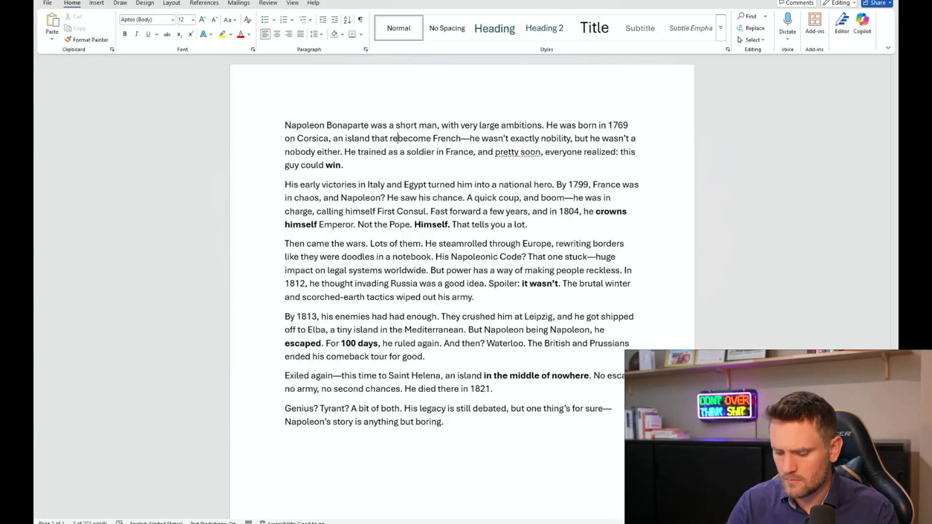
key("ctrl+shift+Right")
key("ctrl+shift+Right")
key("ctrl+z")
key("ctrl+z")
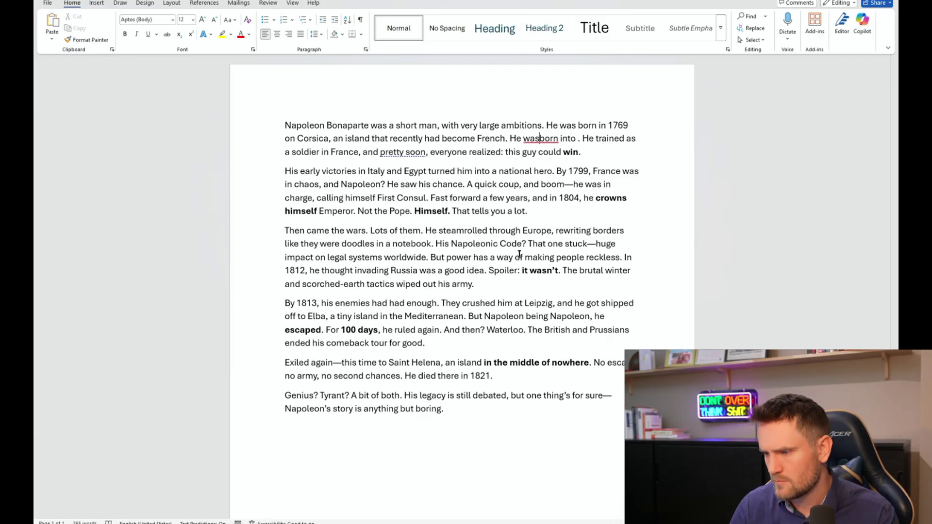